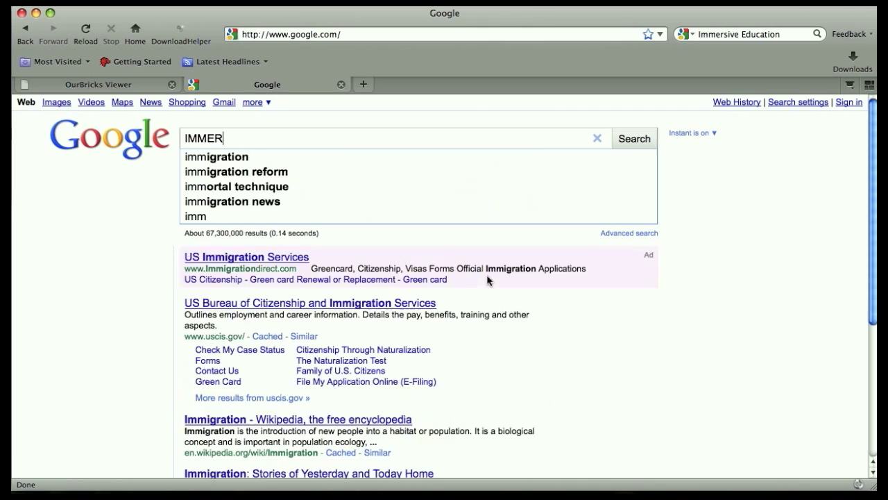
Search Google for "immersive education initiative" and read through the Media Grid : Immersive Education home page.
type("UCATION")
left_click(330, 177)
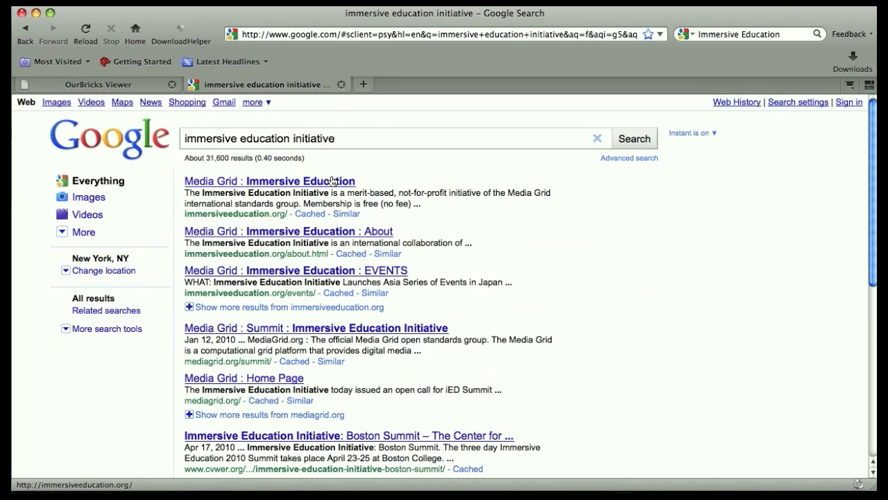
left_click(340, 182)
scroll(339, 182, "down", 10)
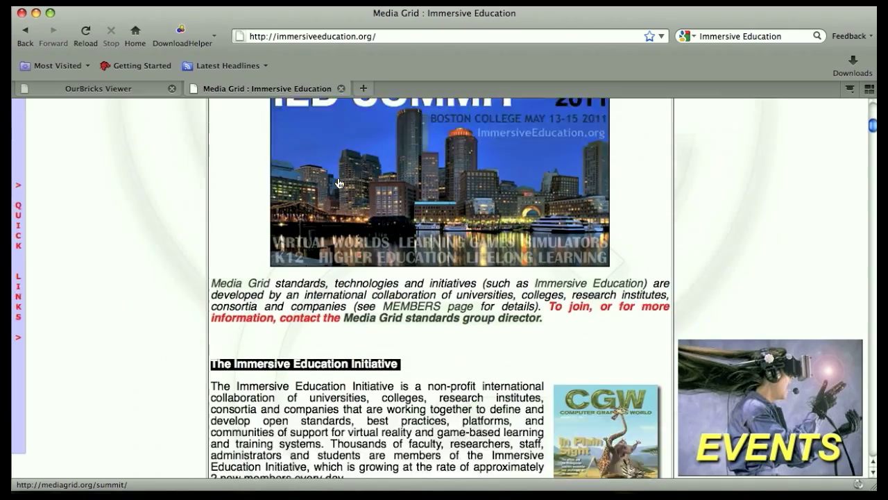
scroll(339, 182, "down", 4)
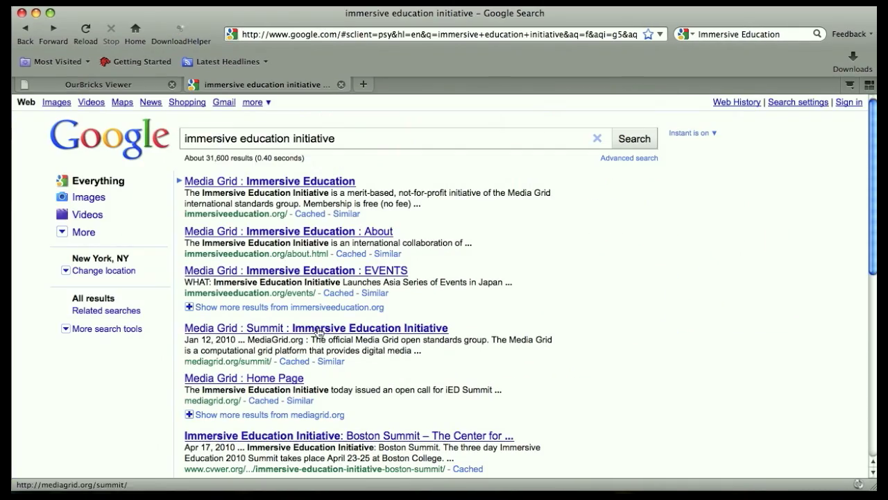
Open the Media Grid : Summit : Immersive Education Initiative search result and look over the iED Summit page.
left_click(318, 329)
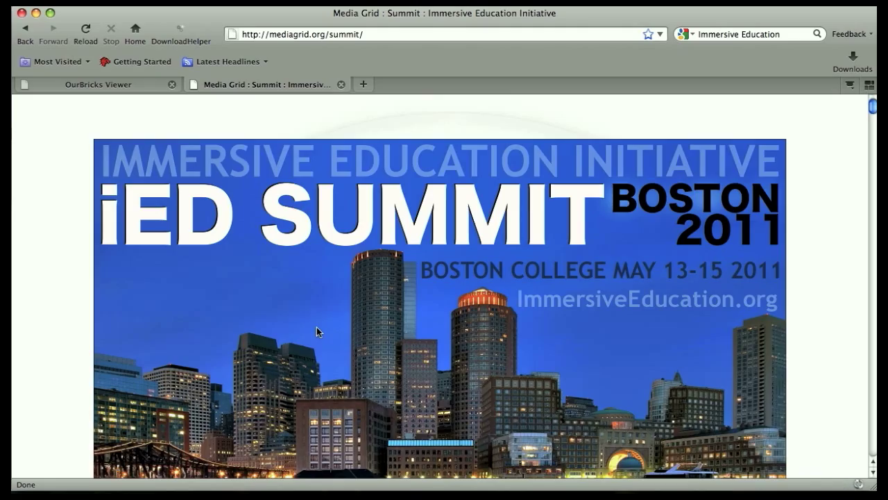
scroll(317, 330, "down", 10)
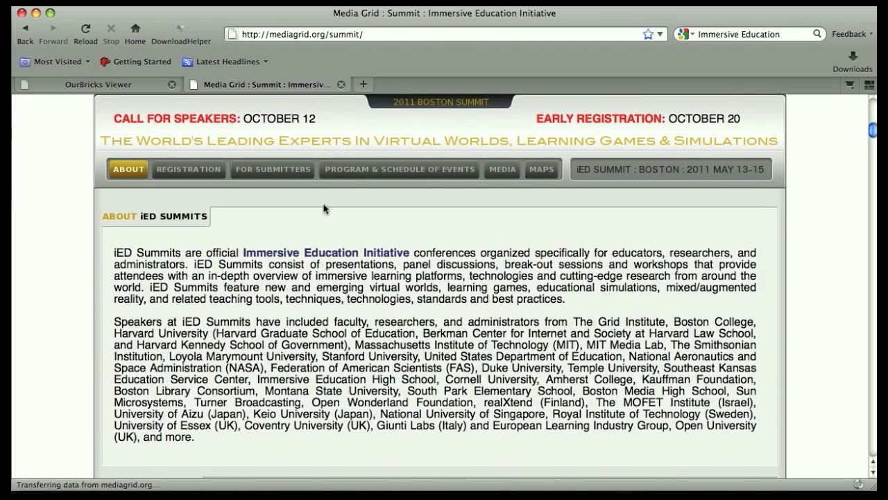
scroll(323, 208, "up", 8)
Switch to the OurBricks Viewer page and examine the crab model from above and close up on its face.
left_click(135, 82)
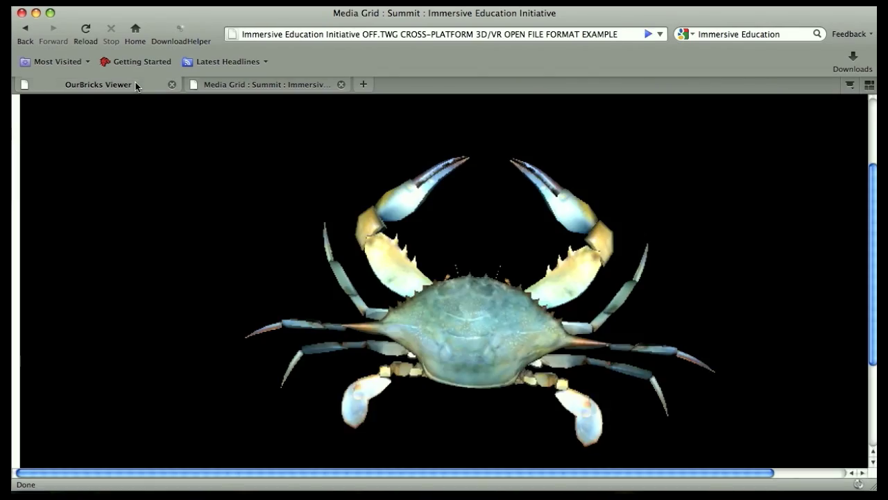
left_click_drag(872, 229, 872, 256)
left_click_drag(677, 472, 703, 469)
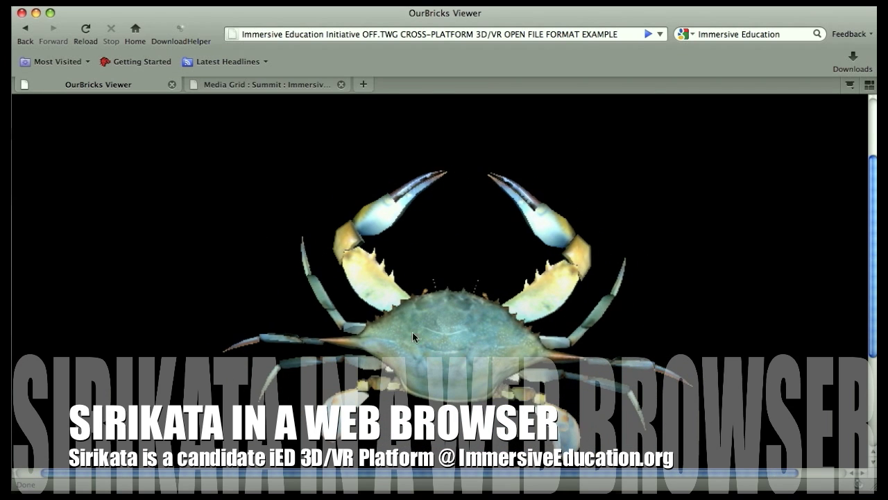
mouse_move(384, 336)
left_mouse_down()
mouse_move(535, 336)
mouse_move(372, 343)
left_mouse_up()
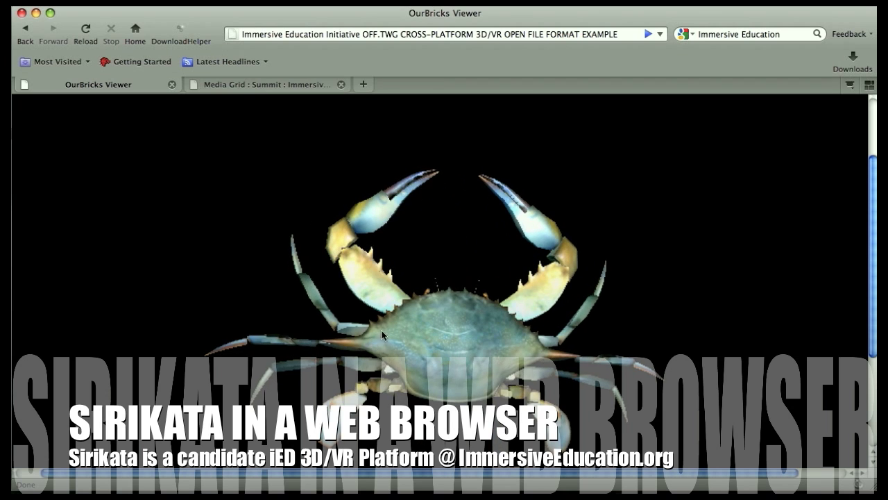
left_click_drag(456, 271, 633, 193)
scroll(634, 192, "up", 8)
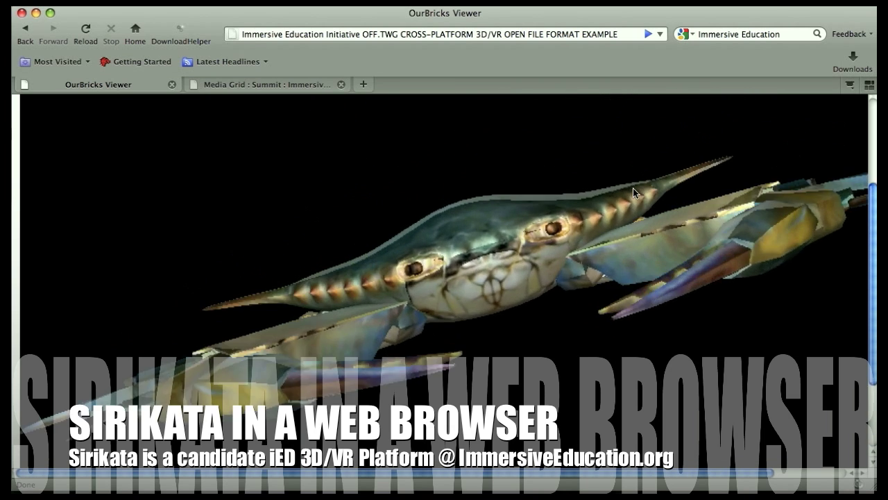
scroll(661, 312, "up", 4)
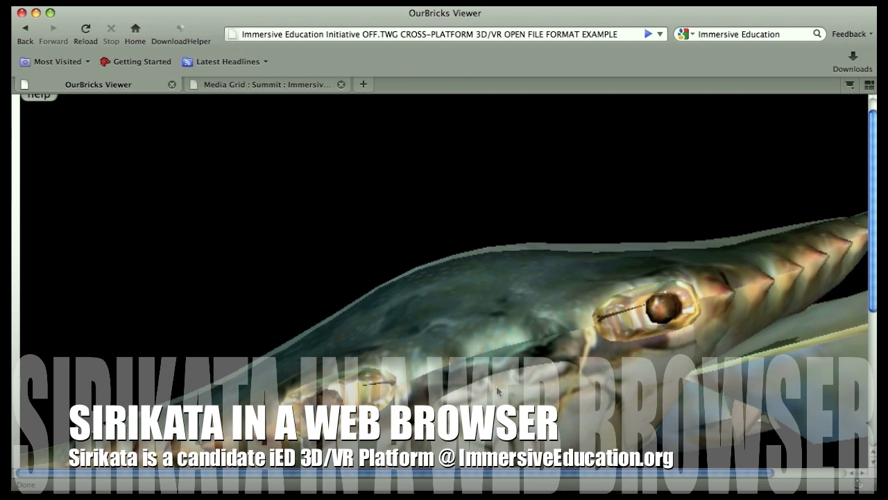
Examine the crab's underside and the top of its shell up close, and view the whole crab including its claws.
left_click_drag(495, 346, 500, 322)
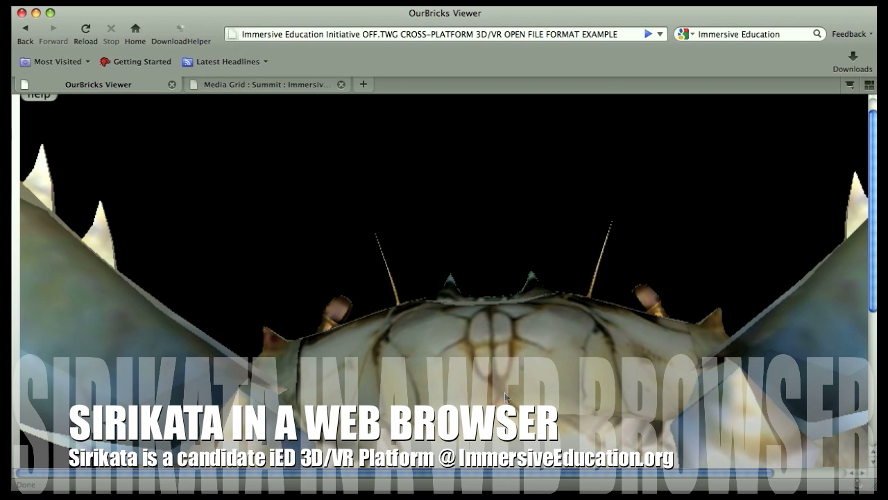
left_click_drag(508, 365, 513, 469)
scroll(552, 361, "down", 5)
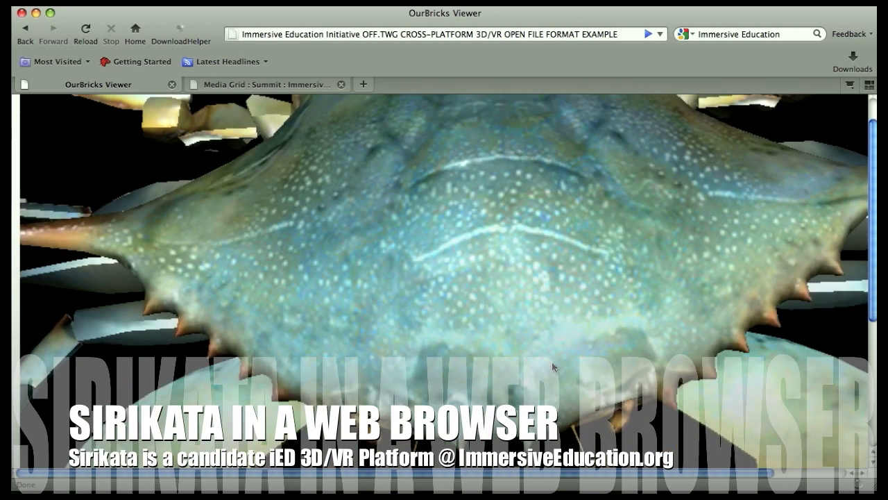
scroll(552, 362, "down", 4)
scroll(552, 361, "up", 2)
scroll(551, 362, "down", 2)
scroll(551, 362, "down", 6)
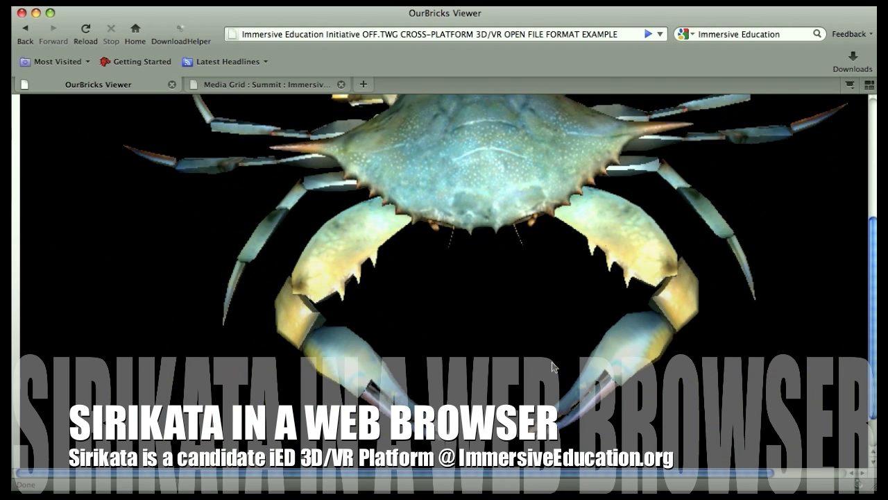
left_click_drag(876, 286, 874, 229)
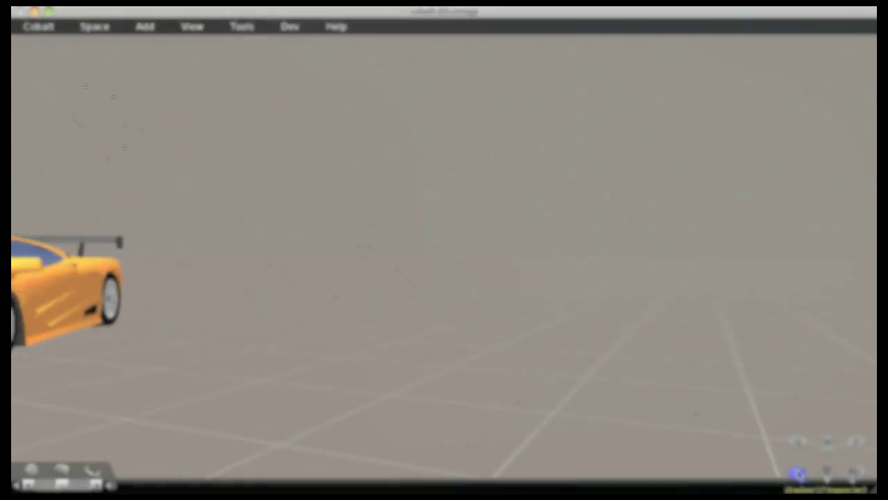
In Open Cobalt, approach the orange sports car, rotate it in edit mode so its roof is turned toward the camera, and finish editing.
left_click(797, 473)
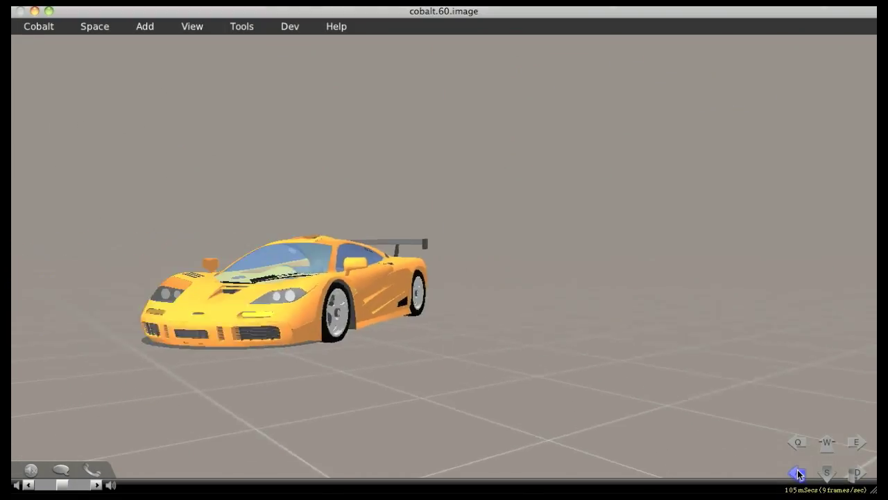
left_click(827, 447)
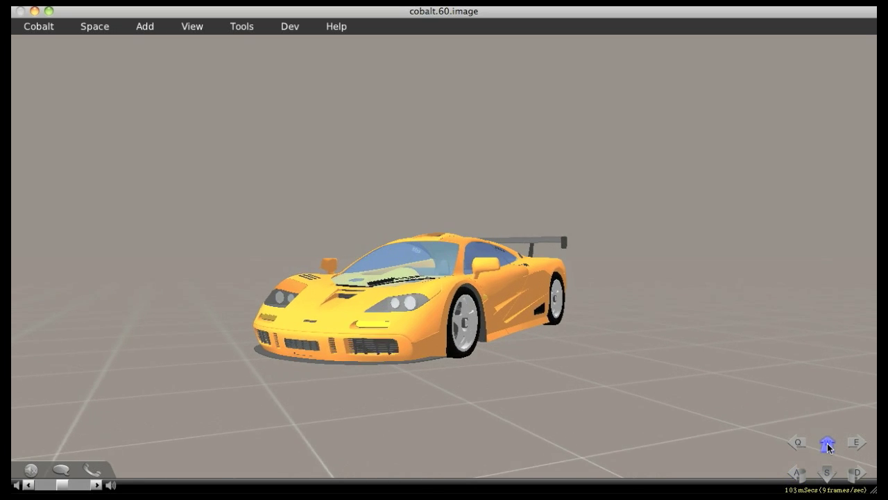
left_click_drag(828, 447, 829, 453)
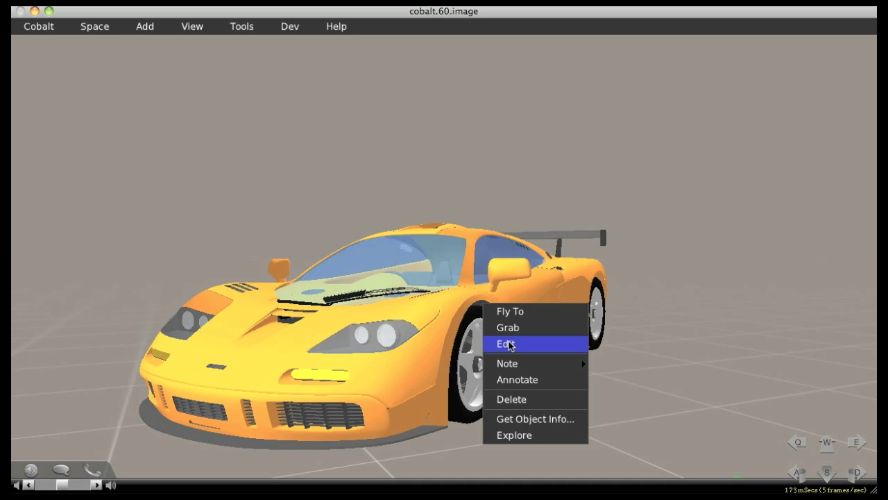
left_click(509, 345)
left_click_drag(502, 209, 598, 238)
left_click_drag(641, 296, 798, 341)
left_click_drag(423, 214, 464, 416)
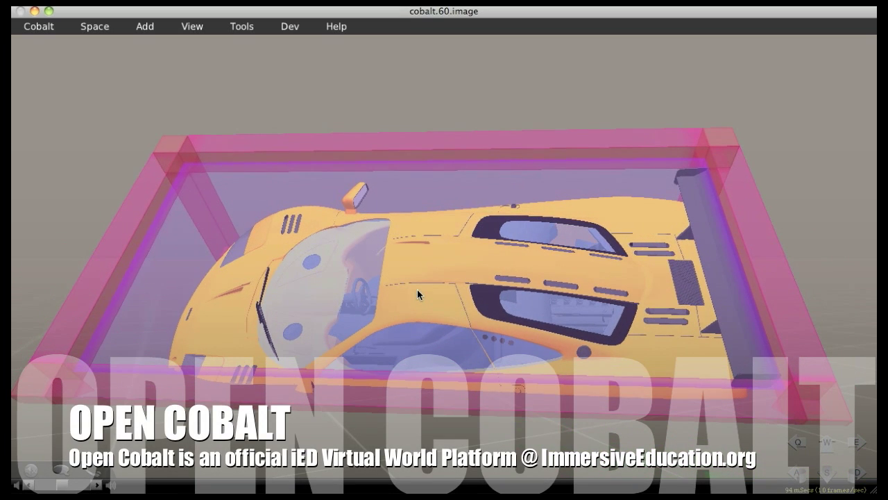
right_click(417, 290)
left_click(447, 331)
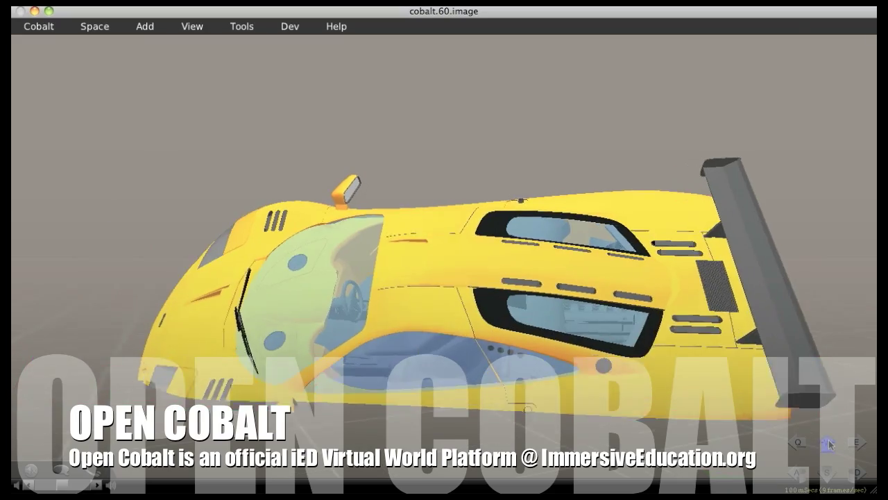
Move the camera around the car to inspect its windshield and interior up close.
left_click(828, 444)
left_click(793, 444)
left_click(861, 444)
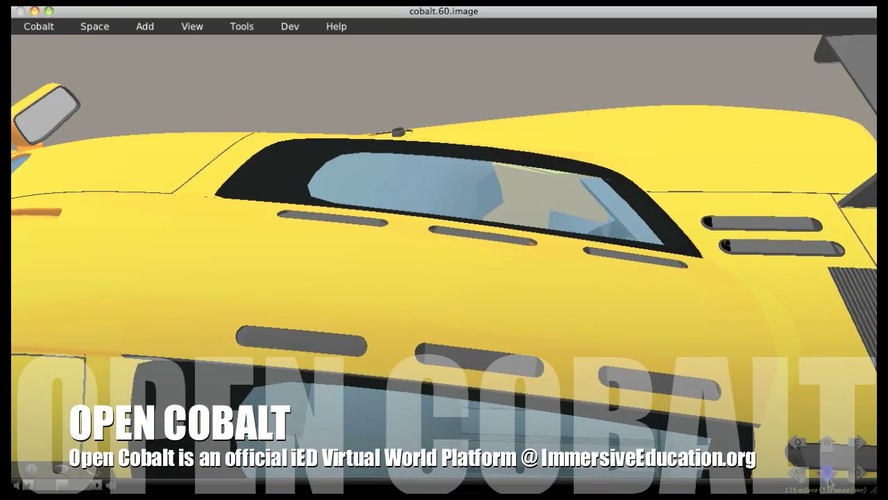
left_click(828, 478)
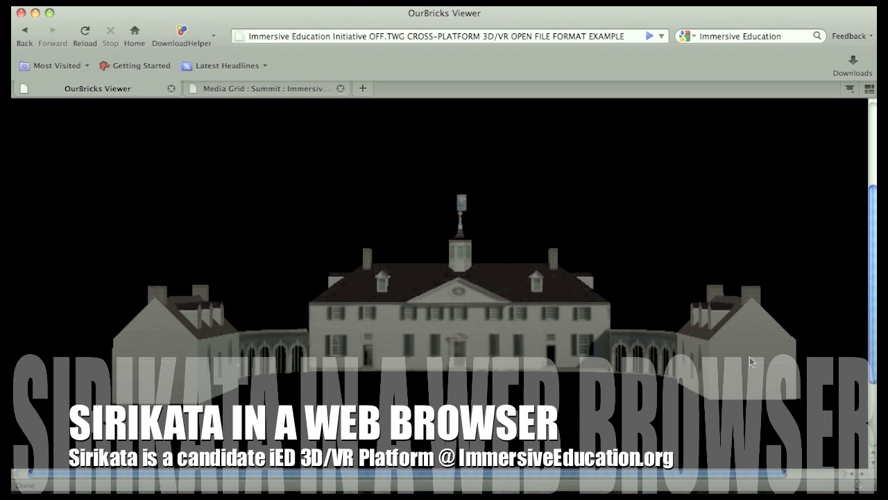
Switch to the OurBricks Viewer and examine the mansion model from its side wing and its columned facade.
left_click_drag(750, 361, 548, 346)
left_click_drag(664, 344, 447, 319)
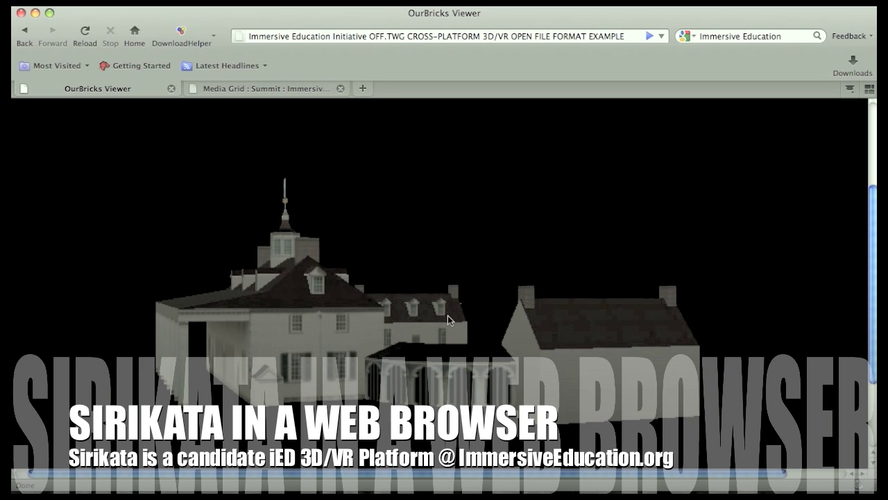
left_click_drag(440, 353, 460, 343)
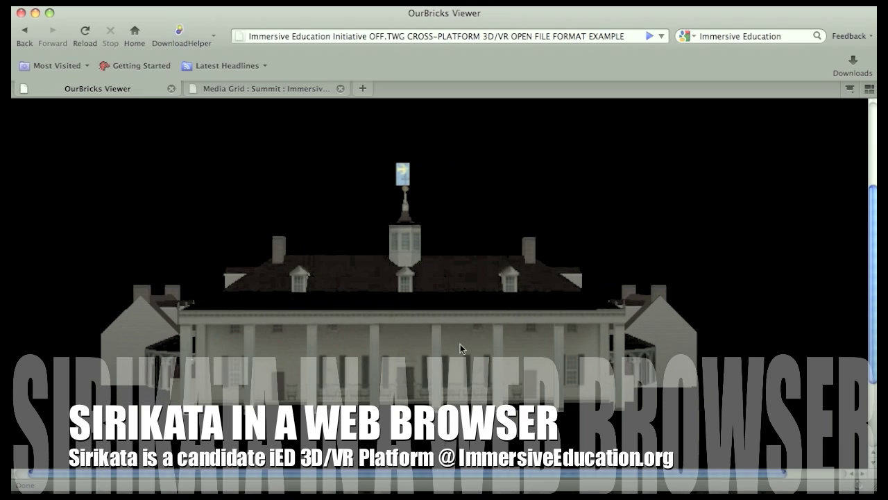
left_click_drag(420, 245, 421, 336)
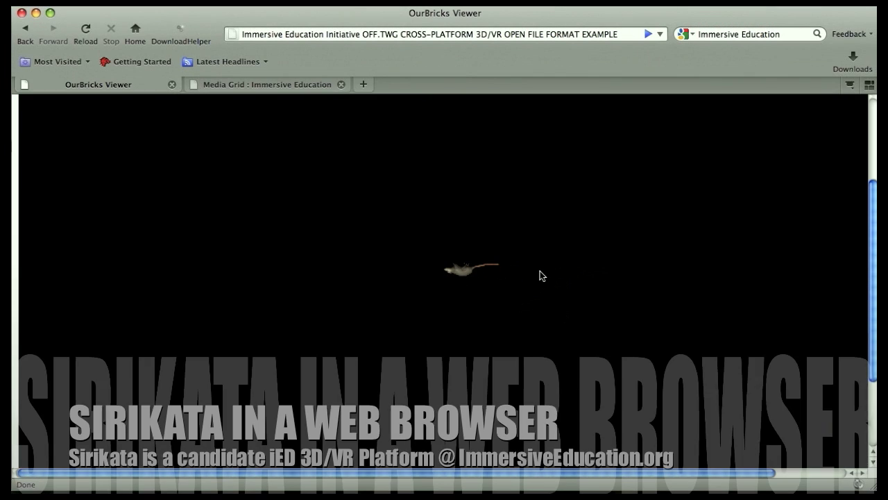
Inspect the small long-tailed animal model in the OurBricks Viewer from near and far.
scroll(540, 270, "up", 10)
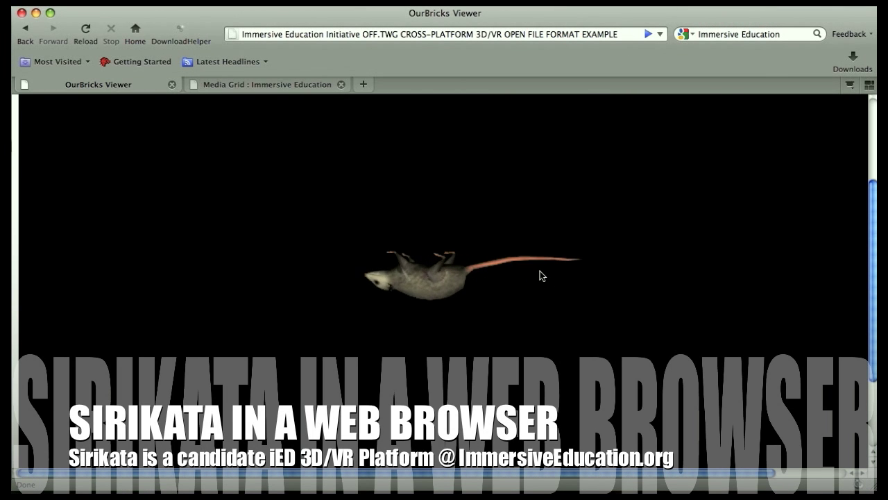
scroll(540, 271, "down", 4)
scroll(540, 271, "down", 8)
scroll(540, 270, "up", 5)
scroll(540, 271, "up", 5)
left_click_drag(205, 309, 237, 309)
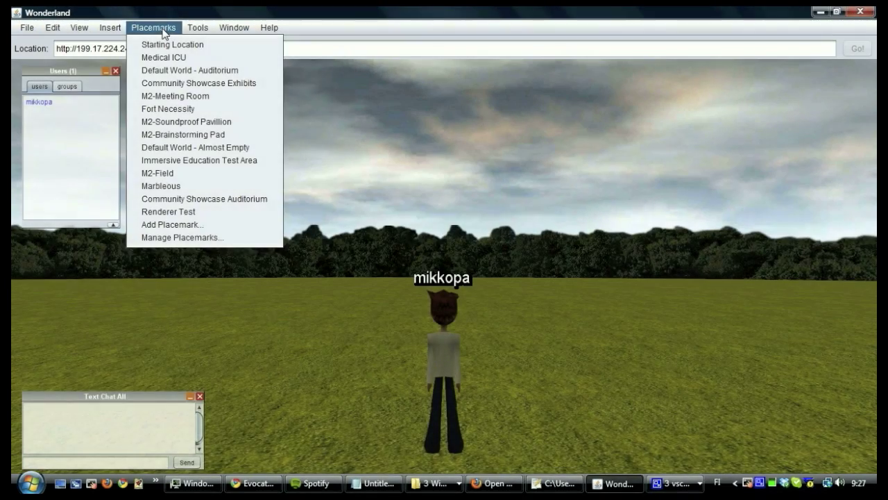
In Open Wonderland, open the Content Browser and upload crab_stand_swim.mesh from the Desktop folder CONFIDENTIAL_iED_LVM_CRAB_v3.
mouse_move(194, 31)
left_click(229, 95)
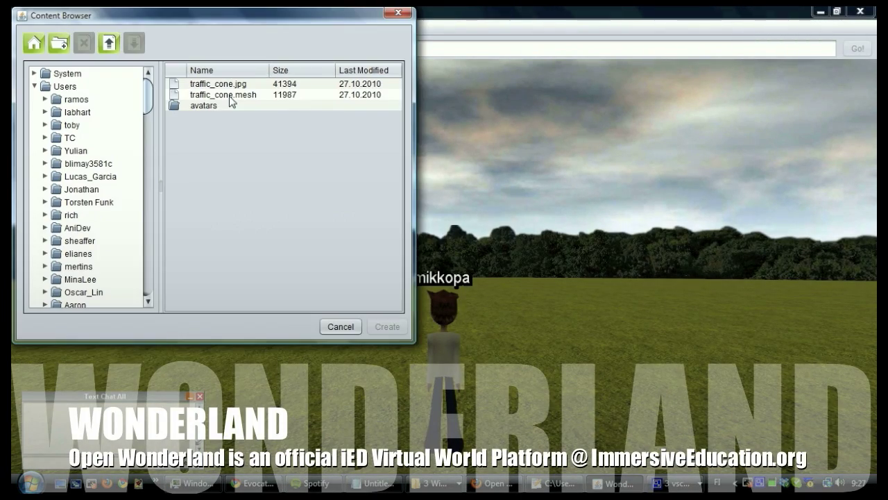
left_click(138, 43)
left_click(119, 93)
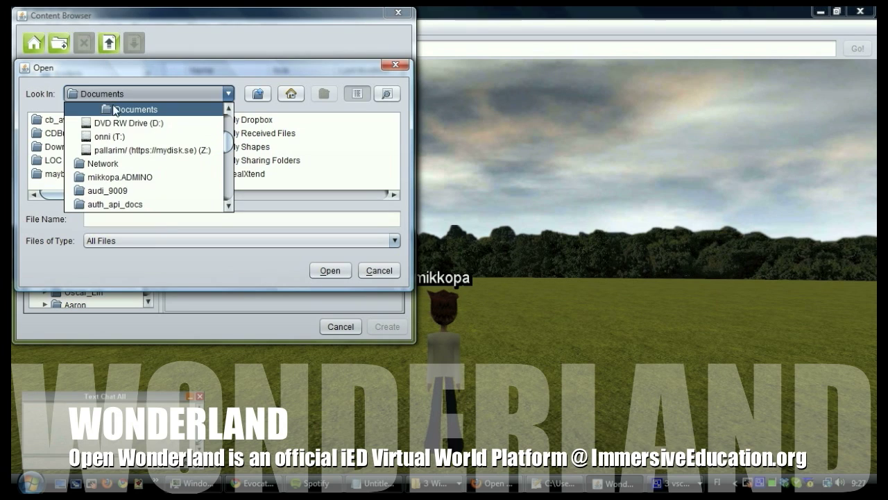
scroll(116, 156, "up", 3)
left_click(104, 111)
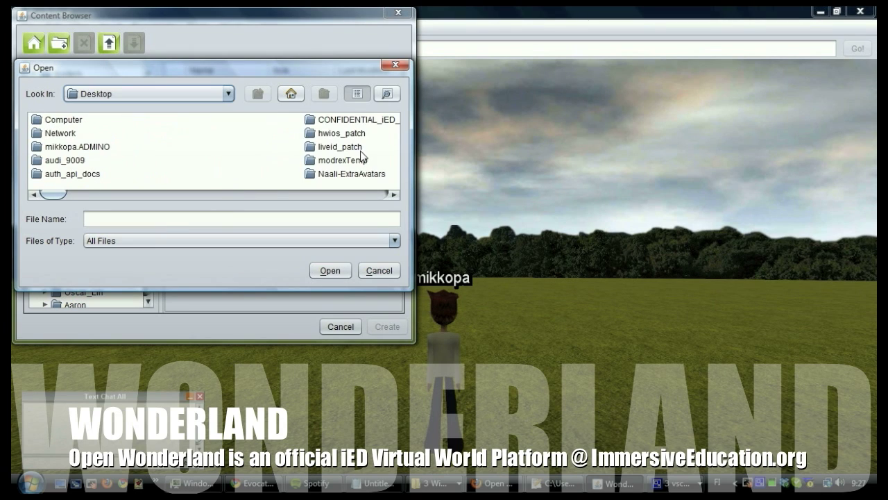
double_click(356, 122)
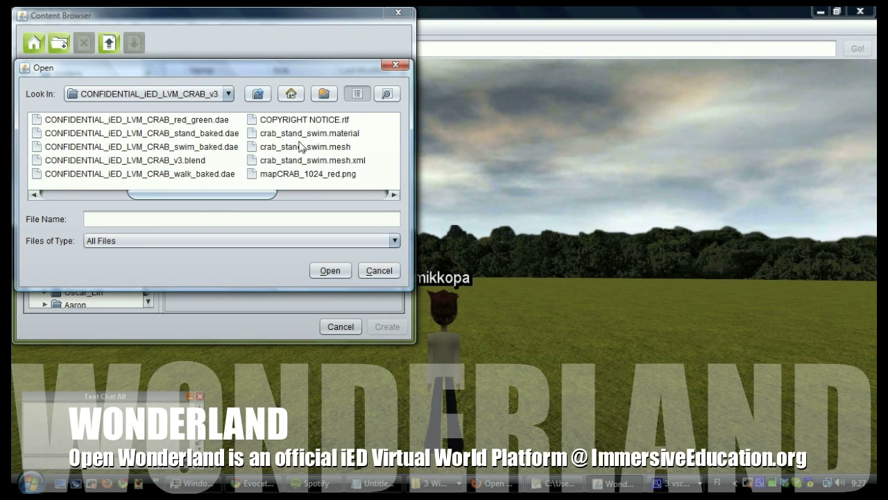
left_click(300, 147)
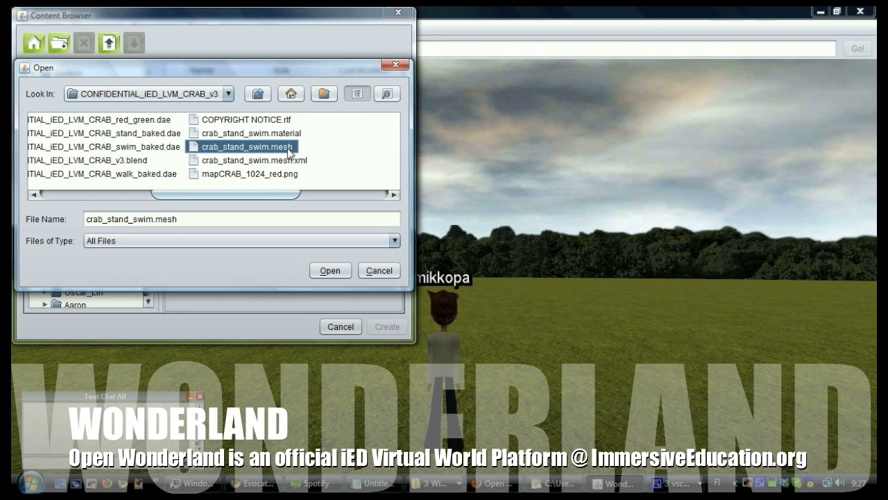
double_click(288, 148)
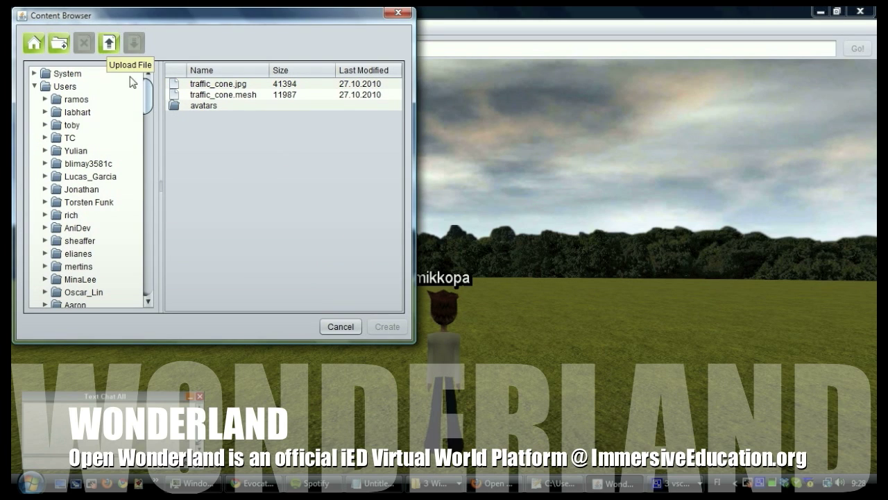
Upload the texture mapCRAB_8_1024.png from the Desktop folder CONFIDENTIAL_iED_LVM_CRAB_v3 to the user content folder.
left_click(108, 44)
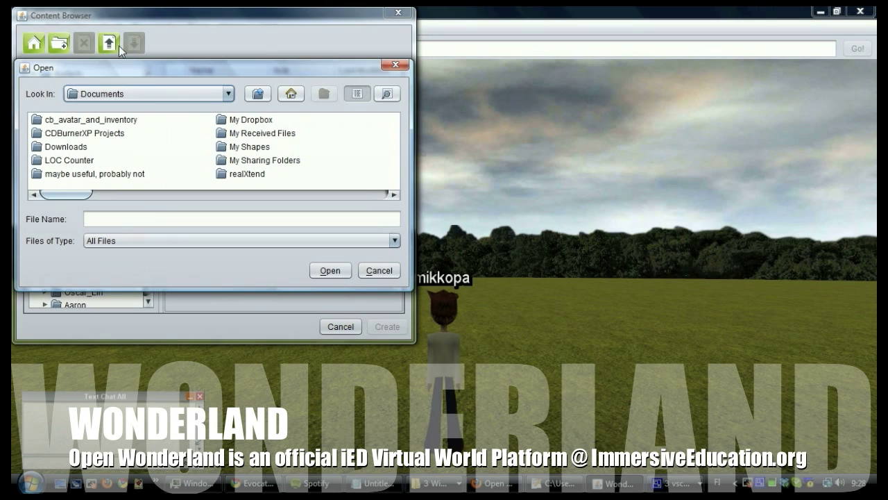
left_click(201, 98)
scroll(166, 119, "up", 2)
left_click(142, 109)
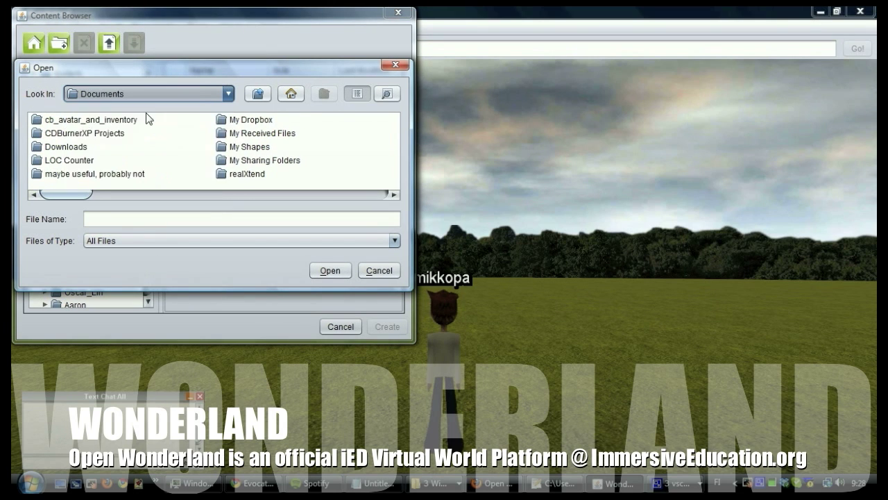
double_click(329, 122)
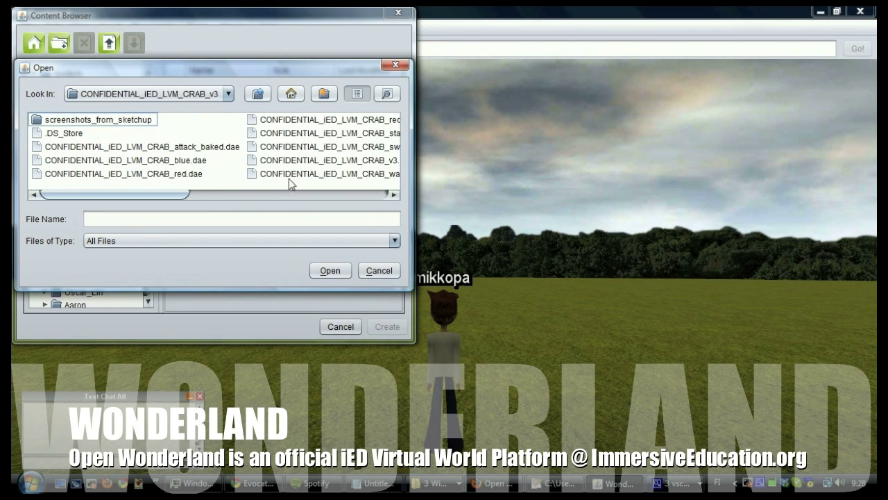
scroll(285, 151, "down", 1)
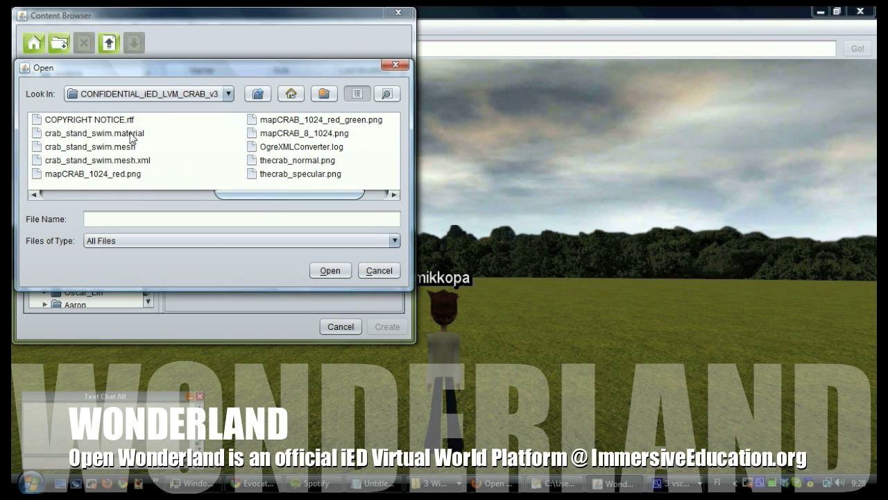
left_click(323, 134)
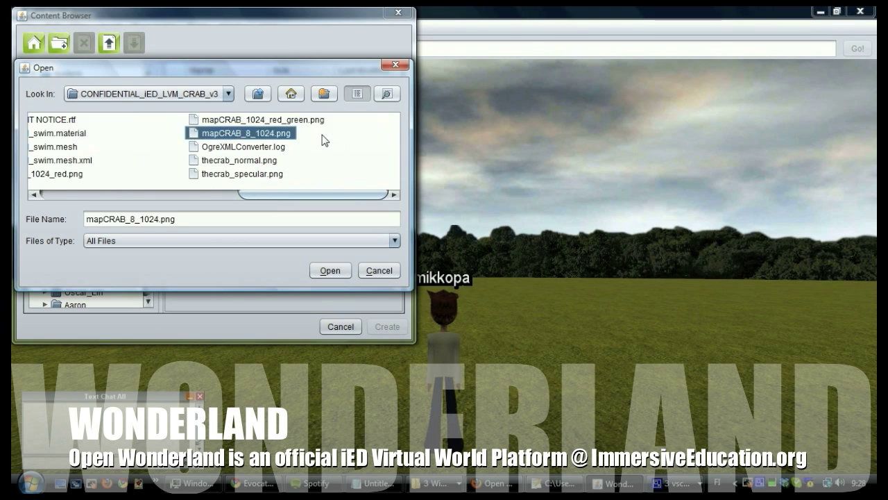
double_click(254, 134)
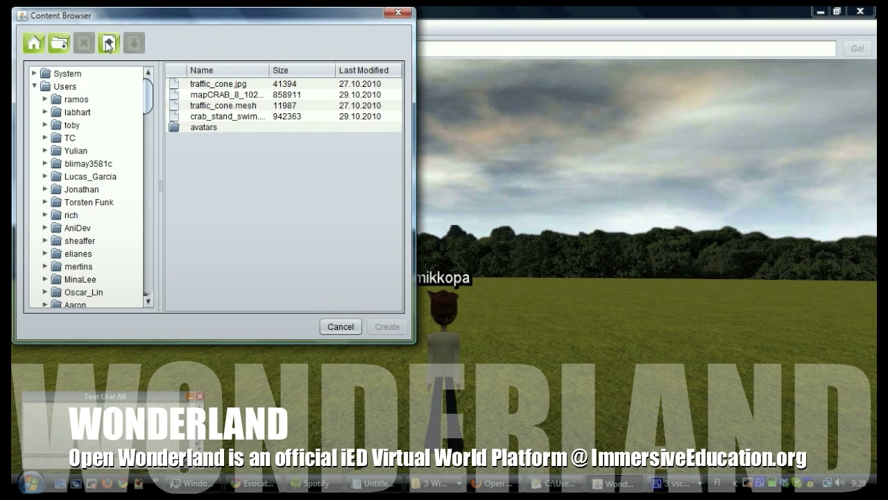
Upload crab_stand_swim.material from the same CONFIDENTIAL_iED_LVM_CRAB_v3 folder to the user content folder.
left_click(109, 45)
left_click(113, 97)
left_click(109, 110)
double_click(361, 122)
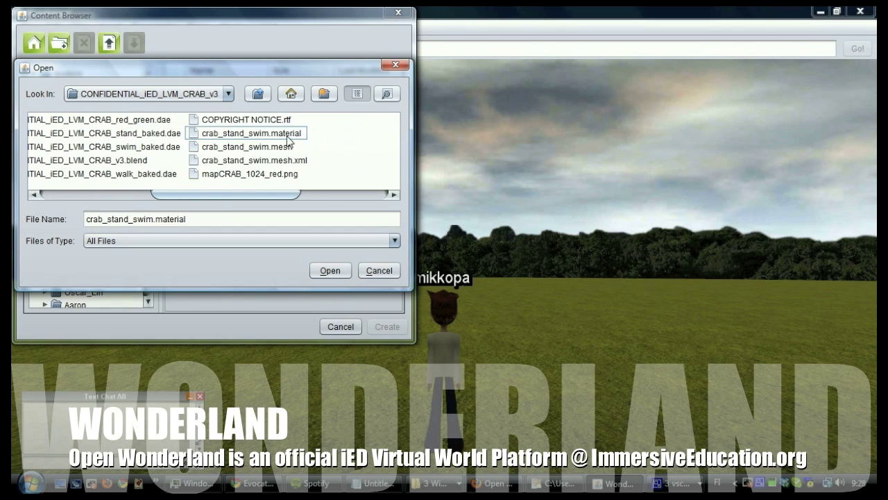
double_click(286, 136)
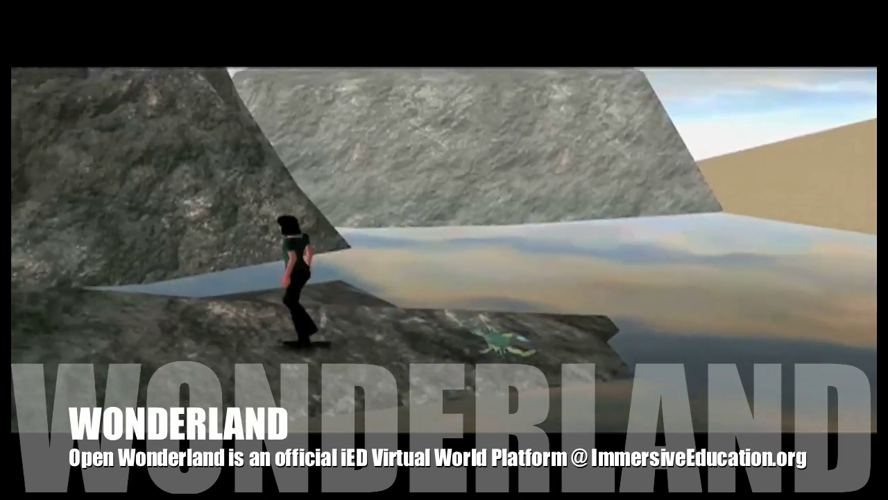
Switch to realXtend, load the Wonderland WebDAV user directory in the content library, and place the crab mesh with its material on the ground.
left_click(87, 143)
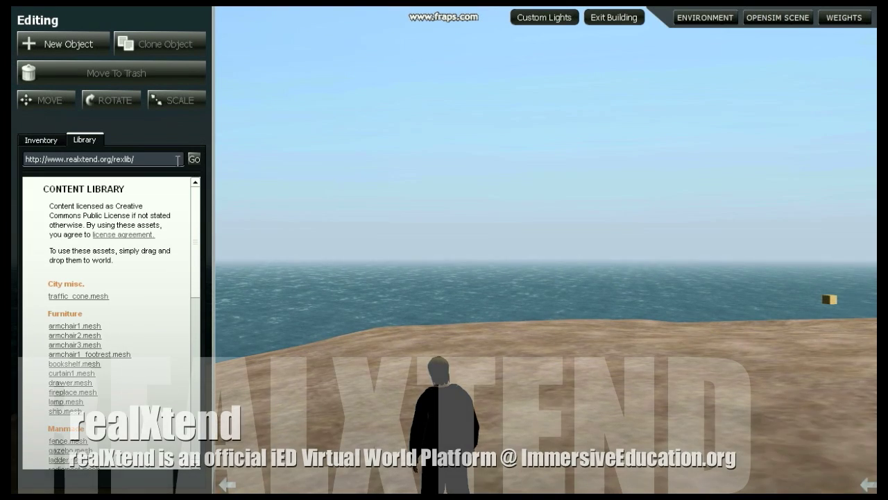
left_click_drag(176, 159, 59, 156)
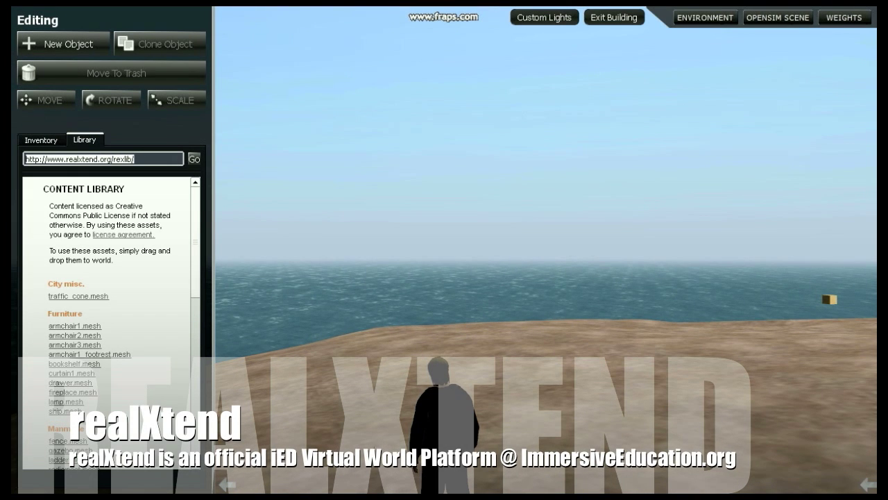
left_click(195, 160)
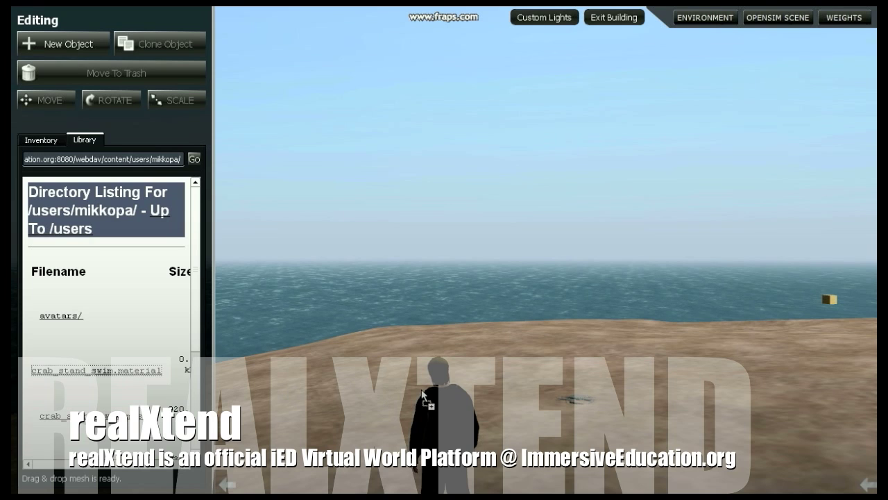
left_click_drag(576, 398, 598, 417)
right_click_drag(501, 385, 500, 385)
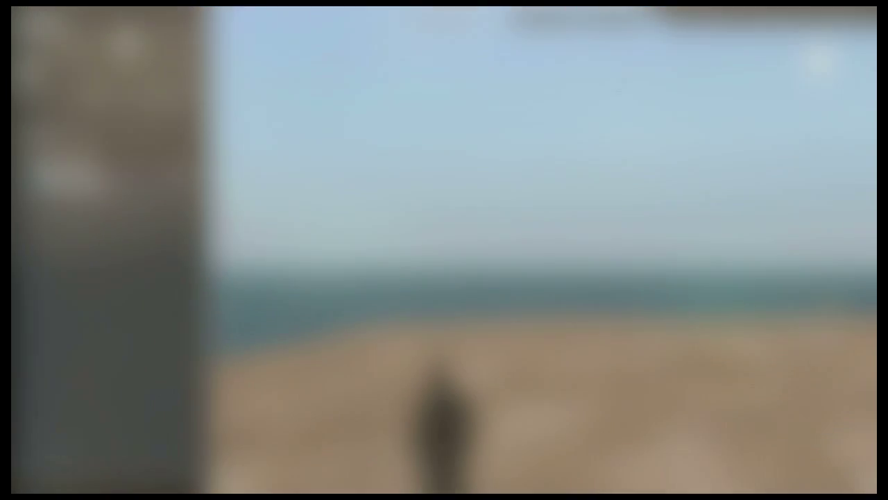
Paste the Wonderland WebDAV user directory address into the realXtend library, load it, and add crab_stand_swim.mesh to the sand near the avatar.
left_click(85, 141)
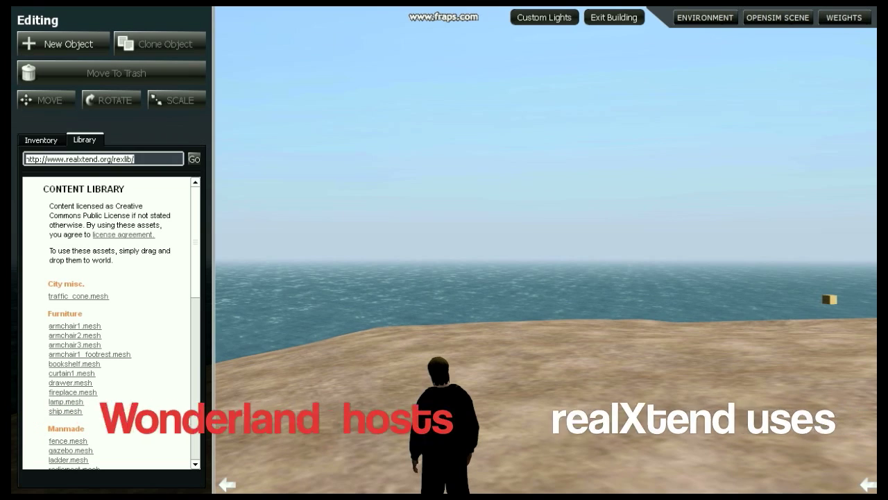
key("ctrl+v")
left_click(198, 162)
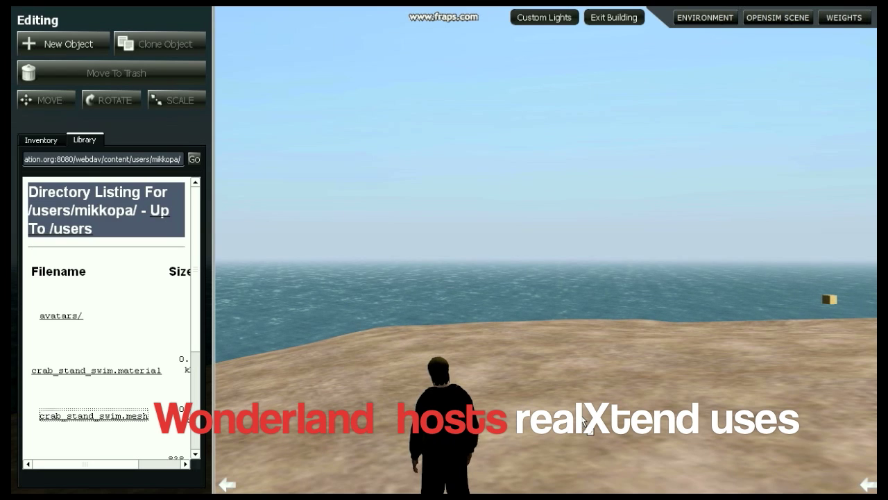
left_click_drag(584, 420, 581, 415)
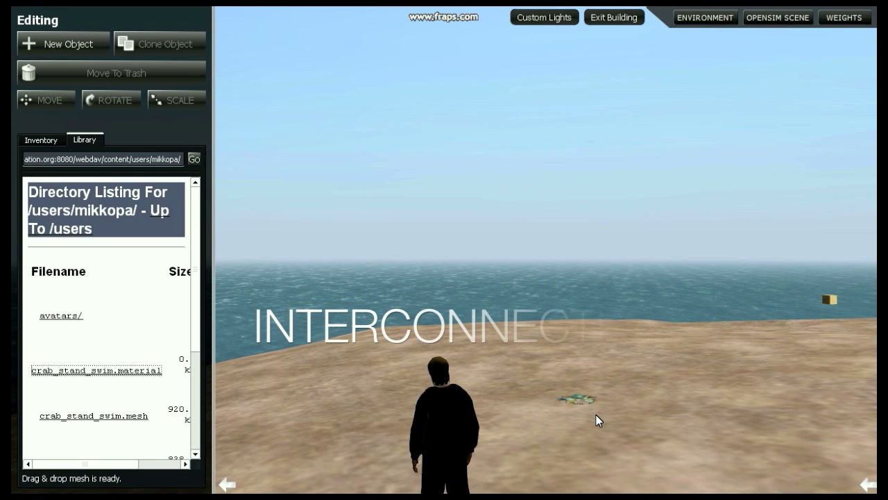
Place a second crab_stand_swim.mesh on the ground beside the existing crab.
scroll(596, 412, "up", 5)
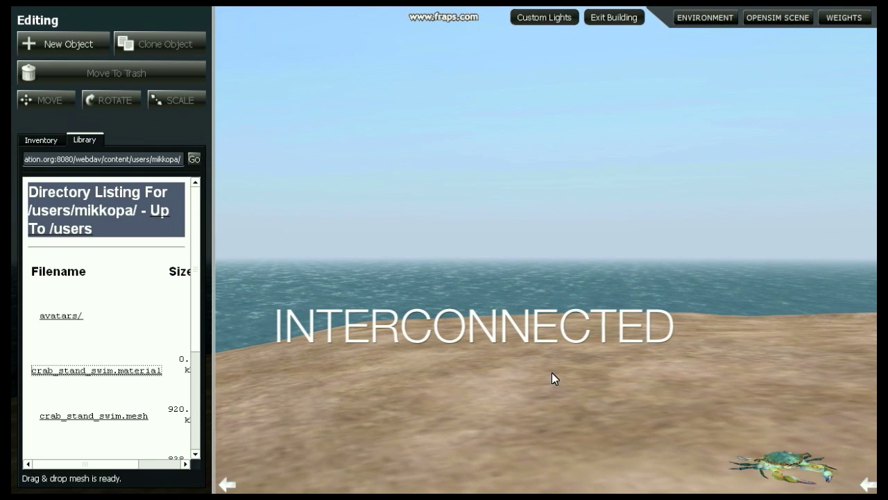
mouse_move(551, 373)
right_mouse_down()
mouse_move(652, 444)
mouse_move(603, 465)
mouse_move(614, 479)
mouse_move(549, 376)
right_mouse_up()
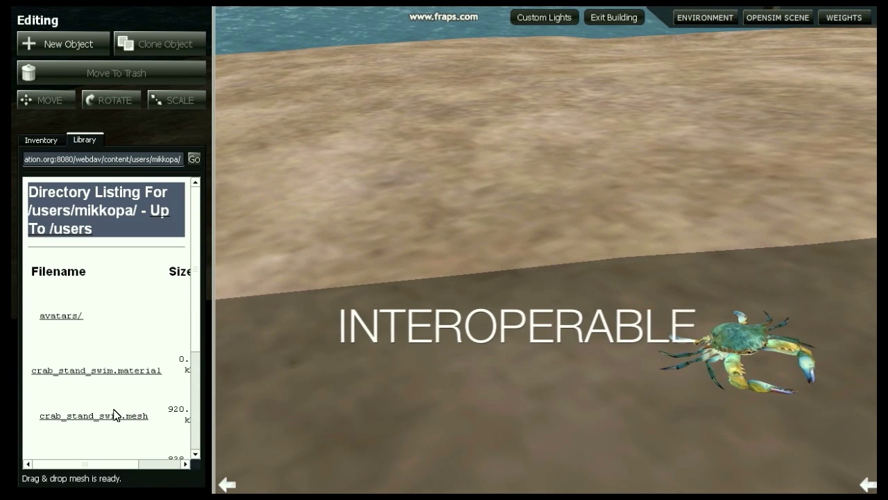
left_click_drag(113, 418, 179, 406)
left_click_drag(452, 352, 453, 353)
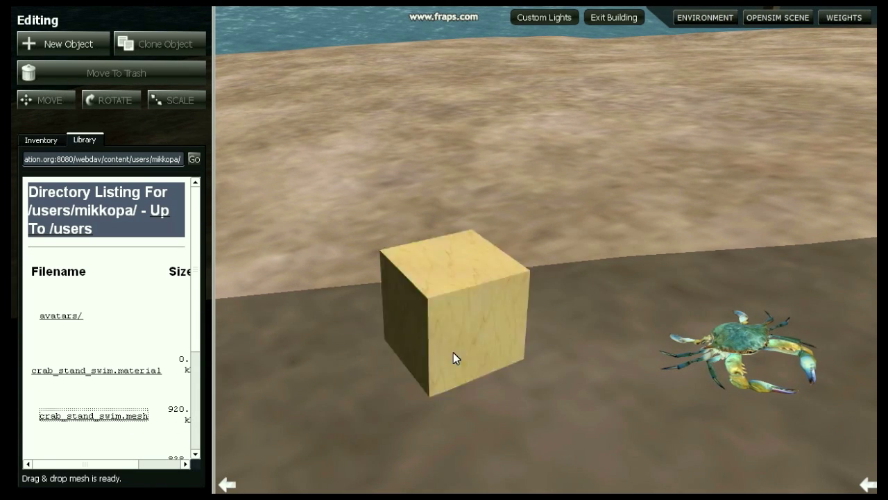